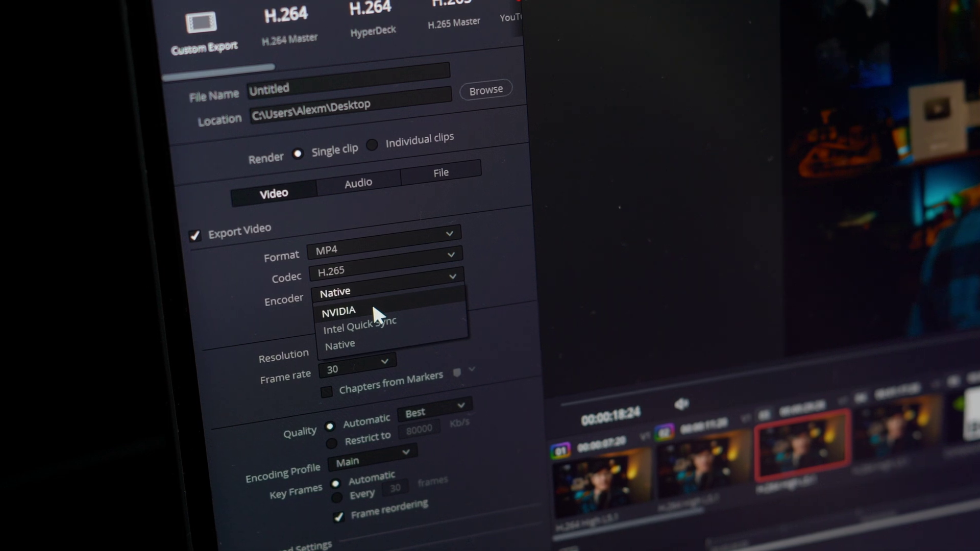
Choose NVIDIA as the export encoder on the Deliver page
left_click(373, 304)
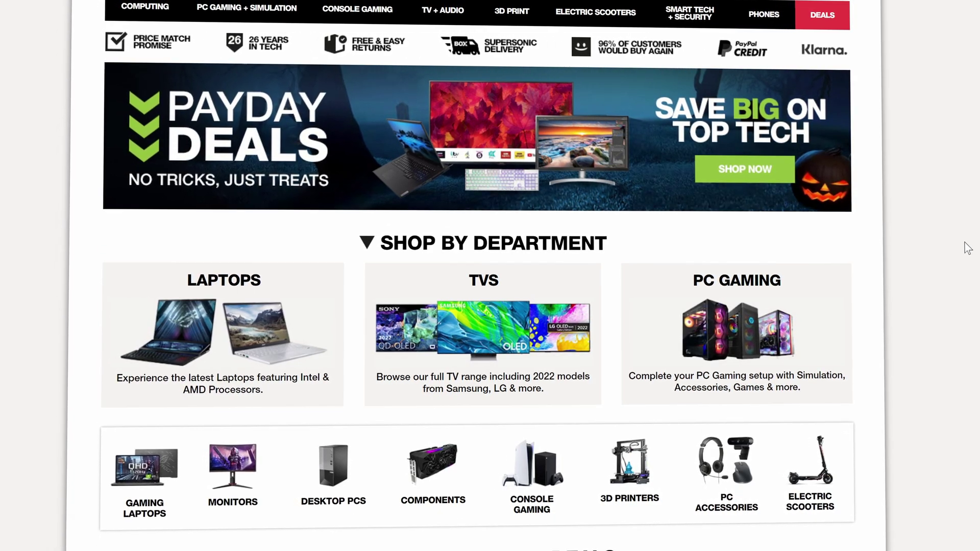
Scroll down the Box.co.uk homepage toward the Razer gaming laptop
scroll(968, 249, "down", 6)
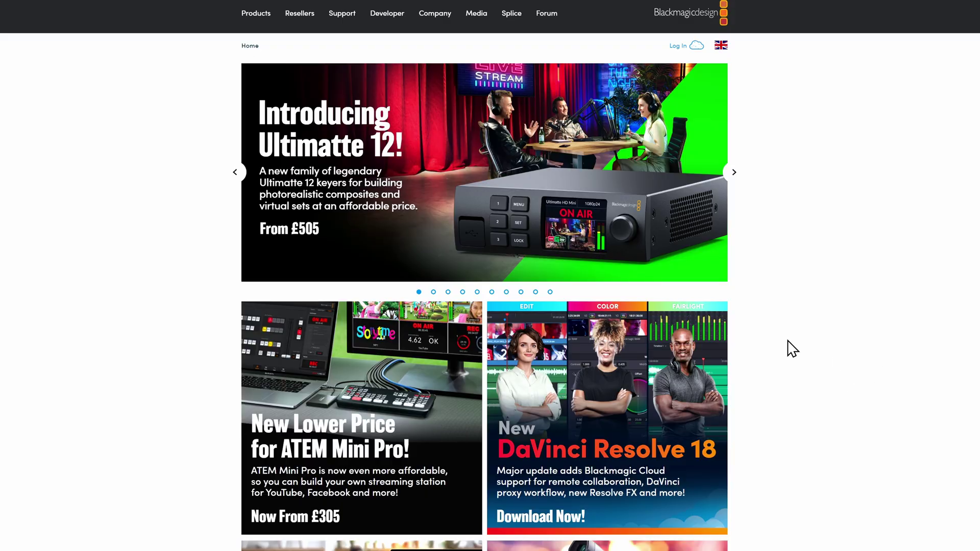
Go to the Blackmagic Cloud login page and start signing up for a new account
left_click(311, 13)
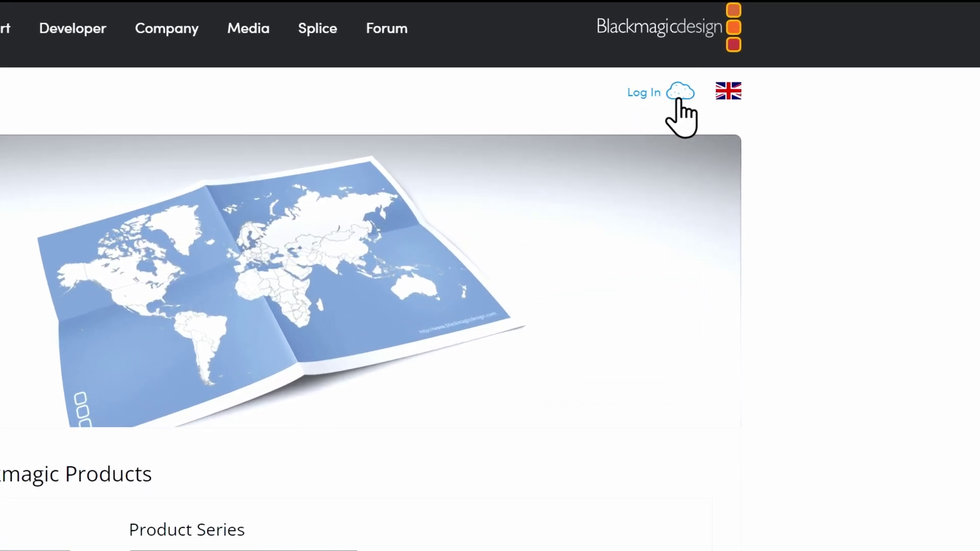
left_click(676, 95)
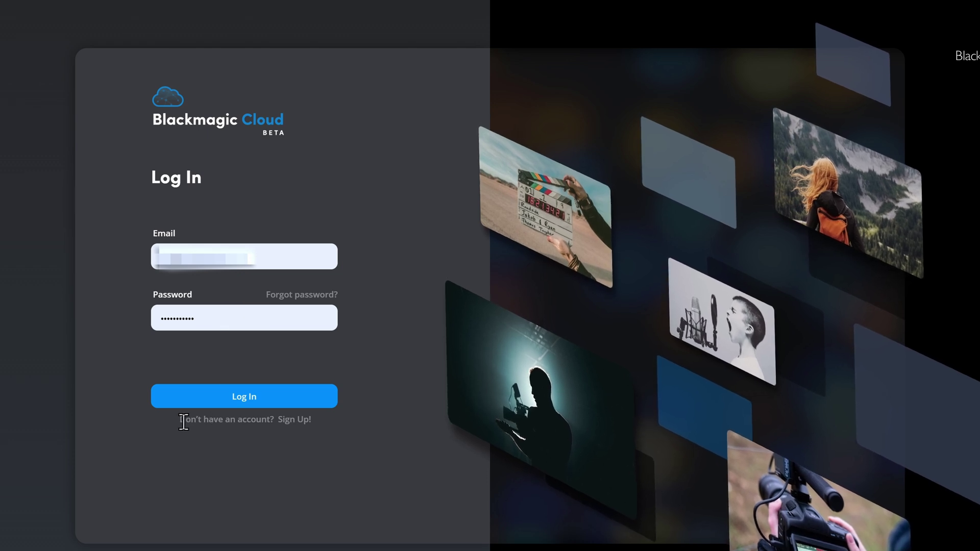
left_click(295, 420)
left_click(173, 206)
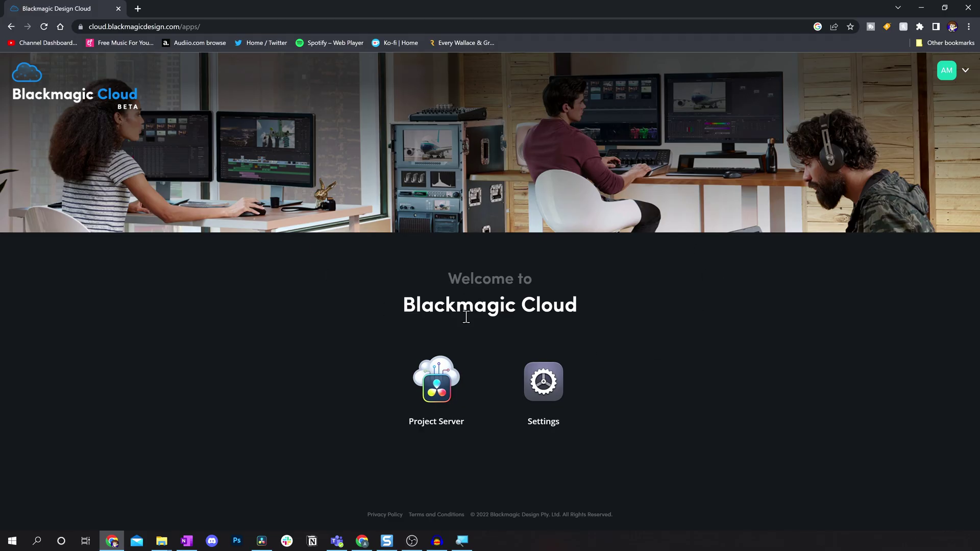
Open Project Server and view the DemoVlog project in the MrAlexTech library
left_click(453, 389)
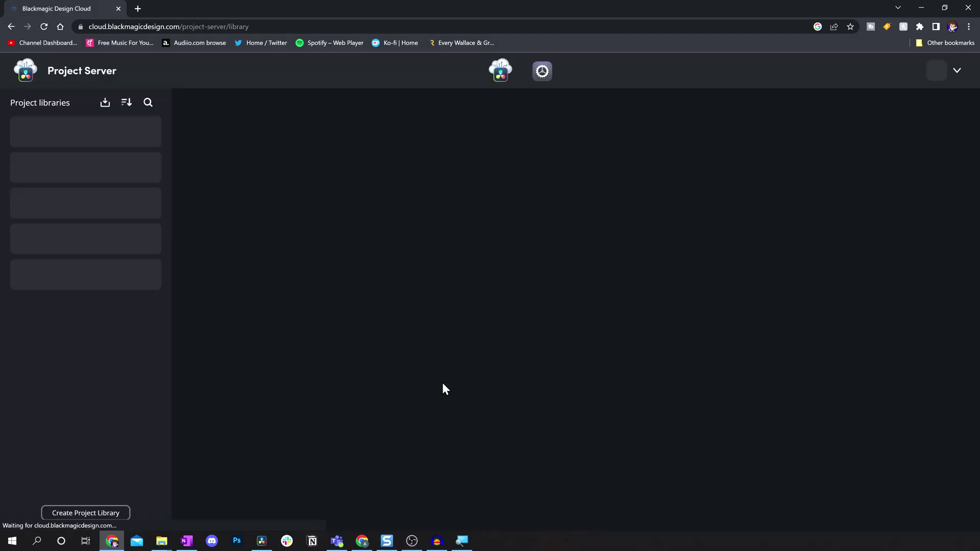
left_click(94, 171)
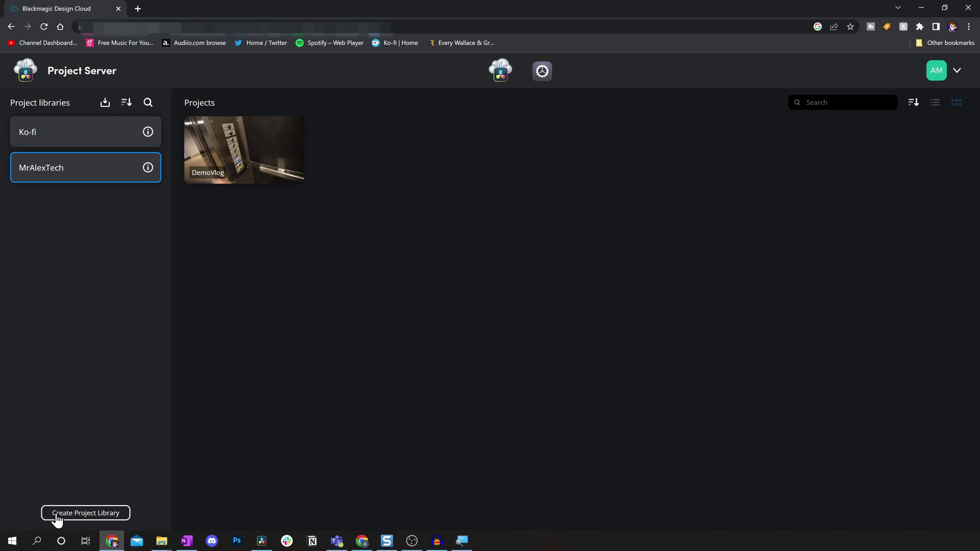
Create a library named Newone in Europe - London and review its US$ 5.00 monthly cost
left_click(94, 517)
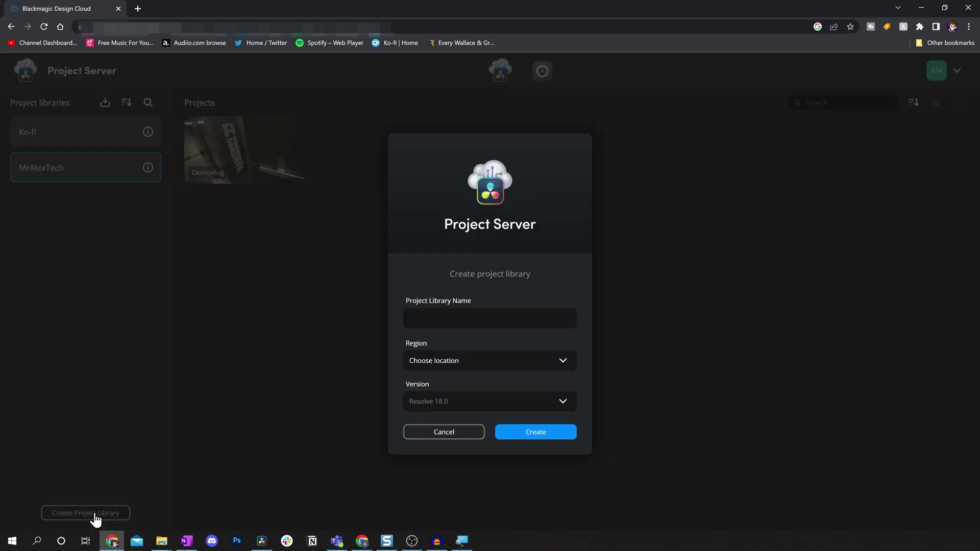
left_click(490, 316)
type("Newone")
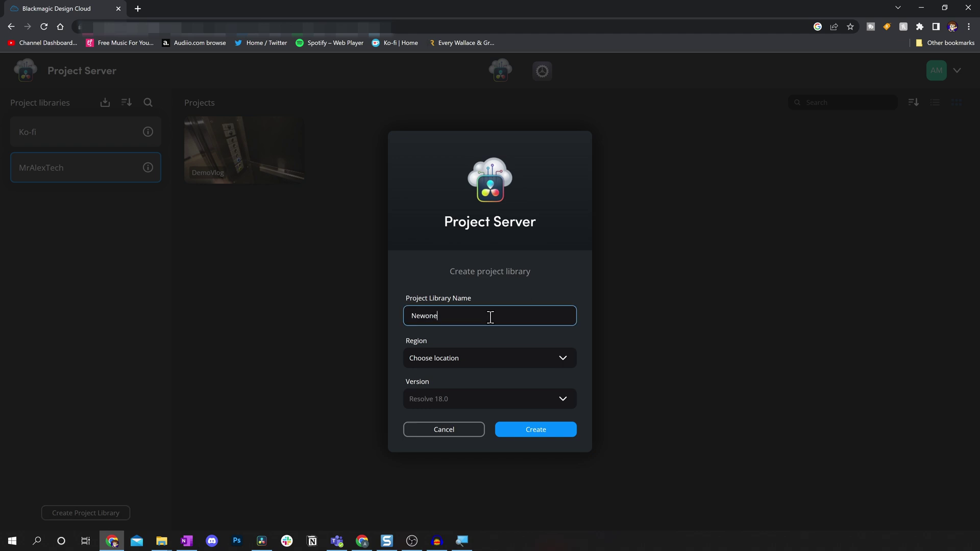
left_click(456, 360)
left_click(441, 445)
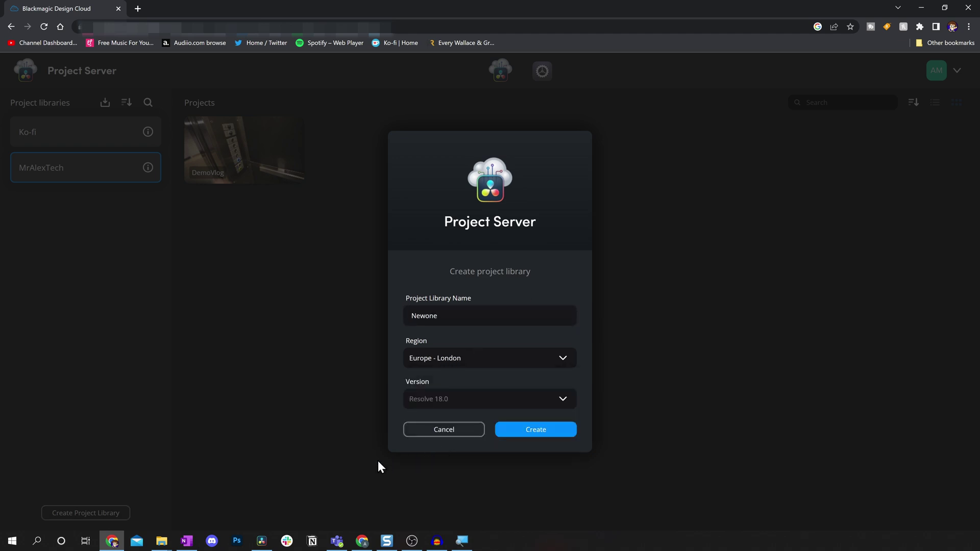
left_click(537, 430)
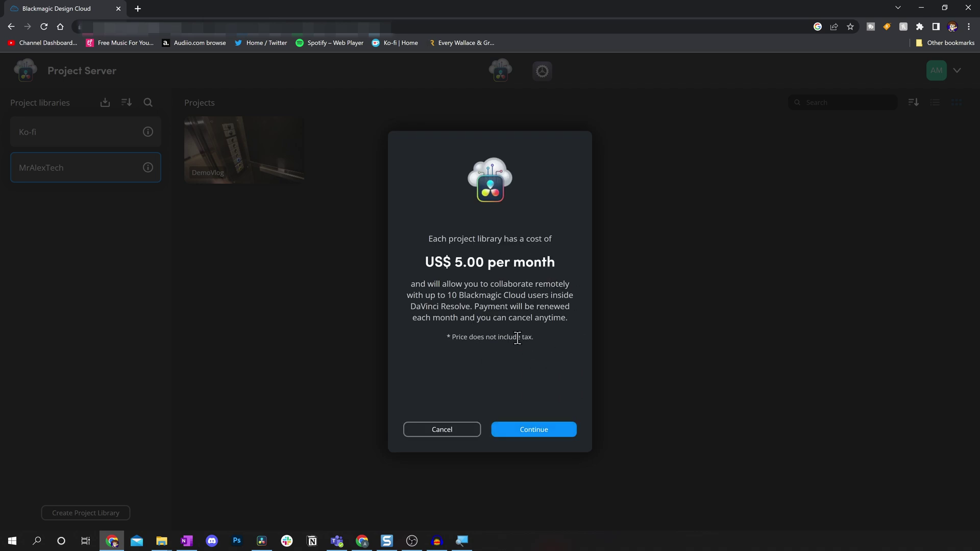
left_click_drag(444, 261, 556, 262)
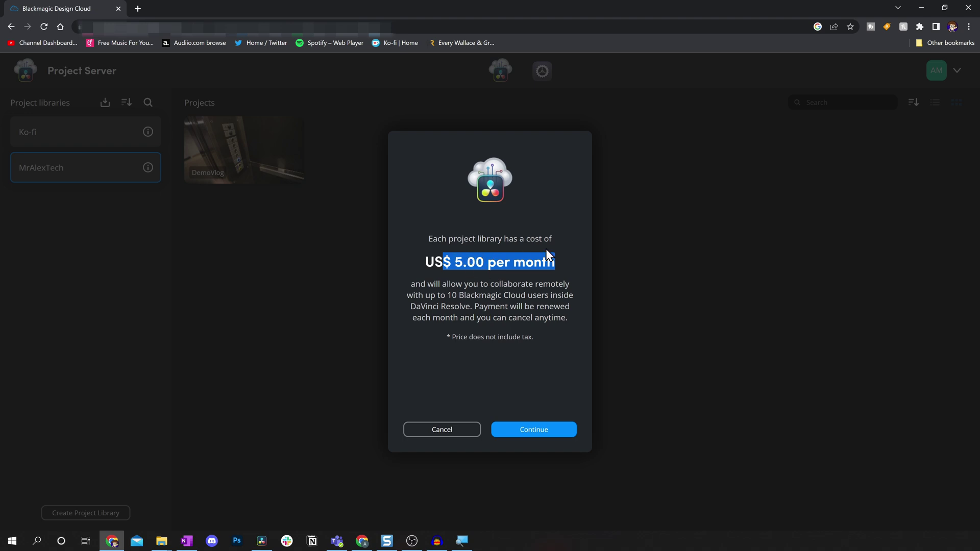
left_click_drag(428, 284, 527, 291)
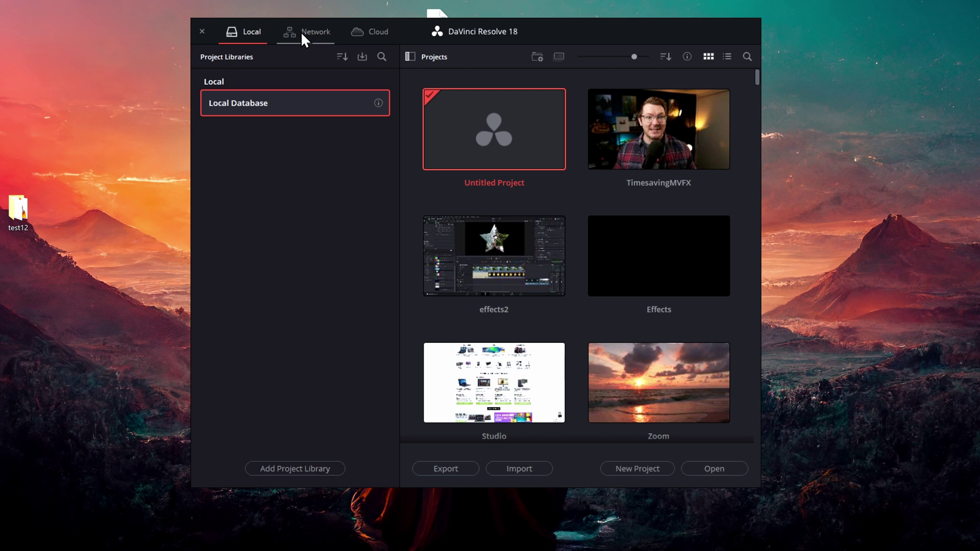
Sign in to Blackmagic Cloud with the account e-mail and password, then open Untitled Project
left_click(372, 40)
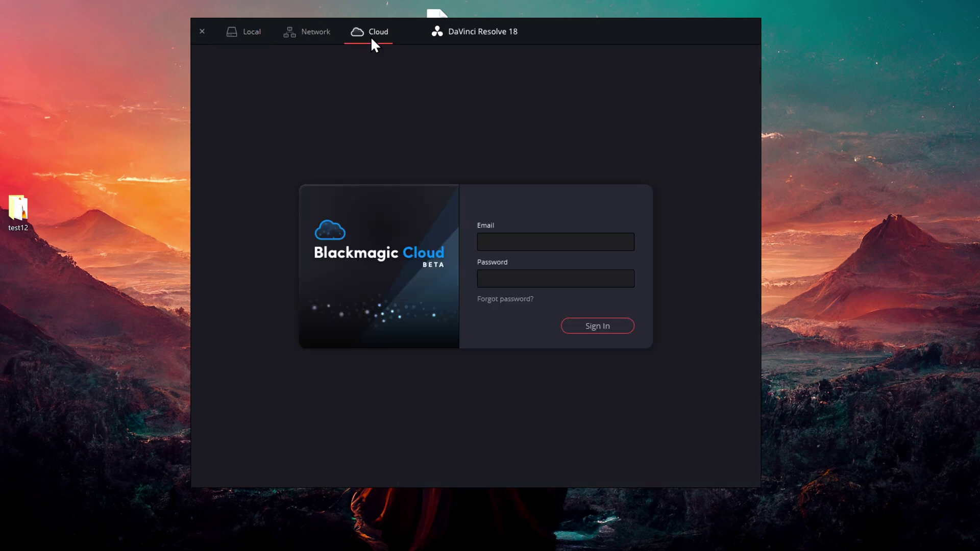
left_click(543, 236)
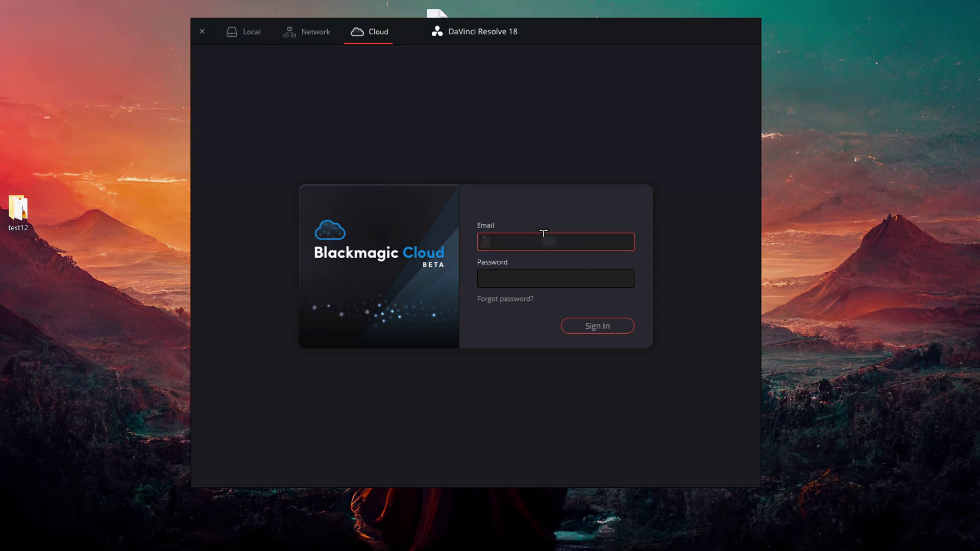
type("...")
key("Tab")
key("ctrl+v")
key("Return")
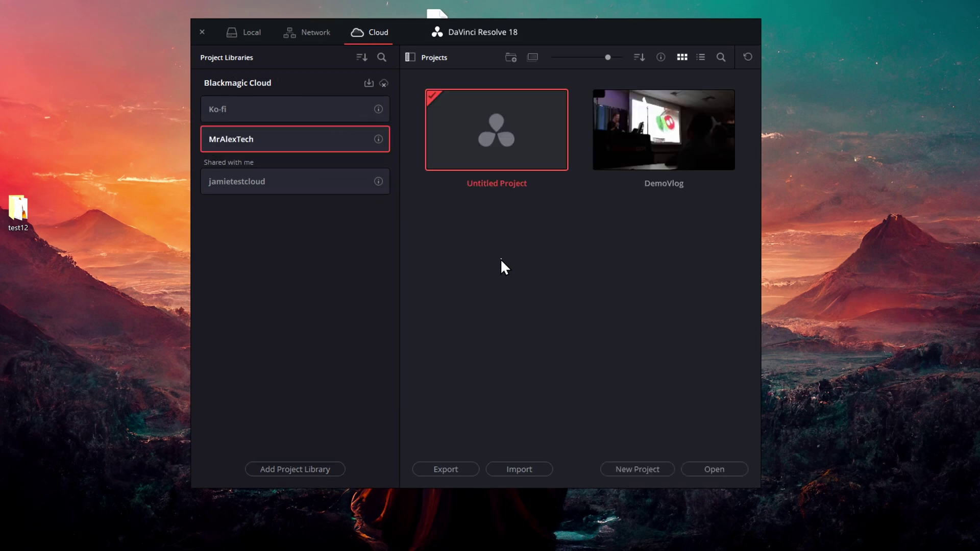
double_click(504, 140)
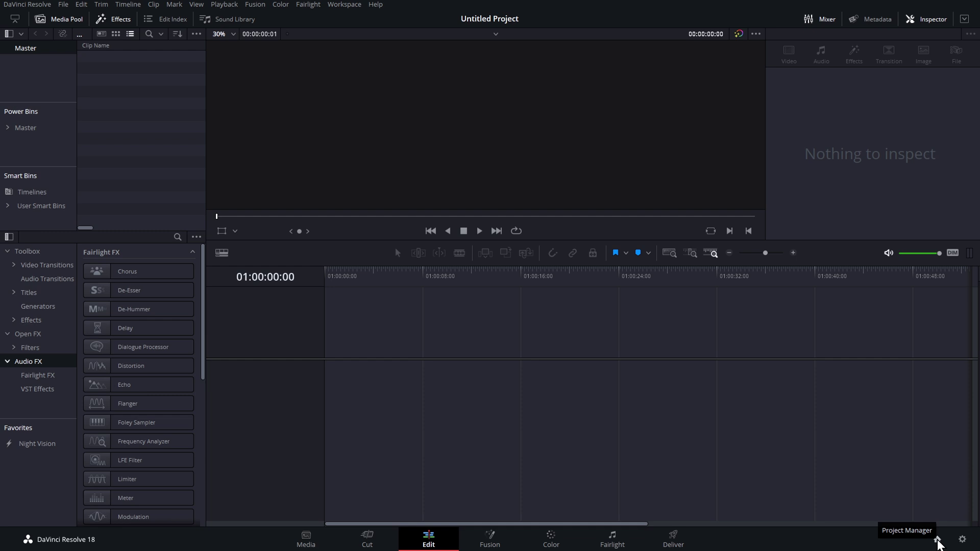
Open the DemoVlog cloud project from Project Manager and play back Timeline 1
left_click(937, 539)
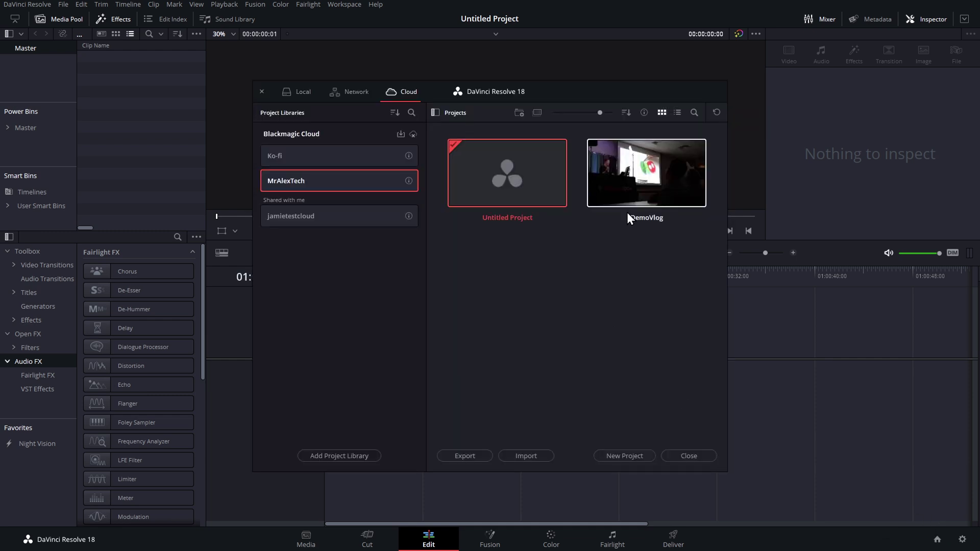
double_click(645, 171)
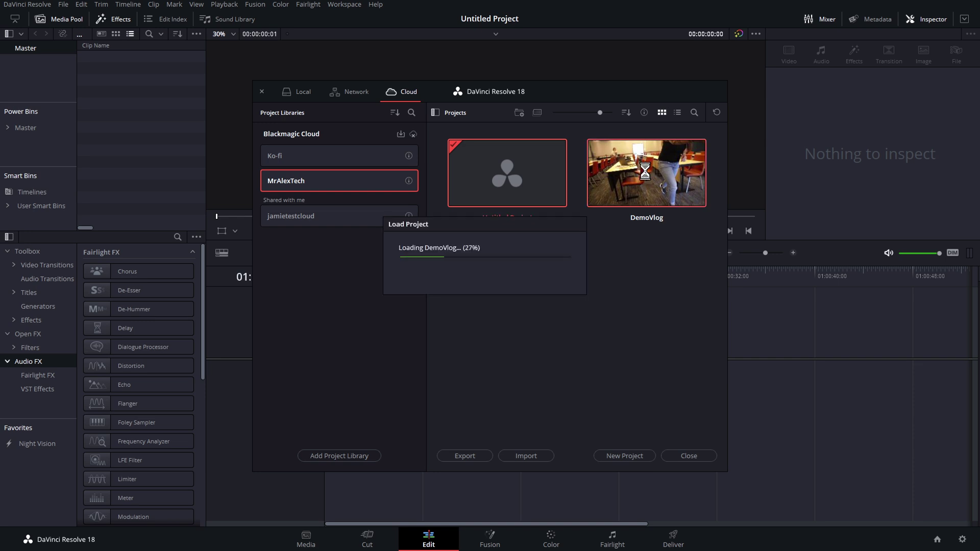
key("space")
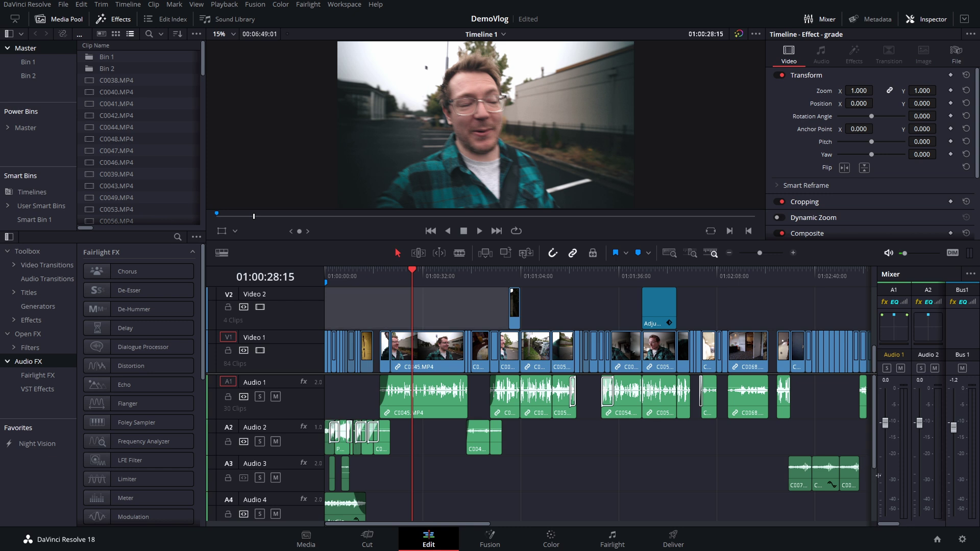
Copy the DemoVlog project for backup, then switch Project Manager back to the Cloud libraries
left_click(937, 541)
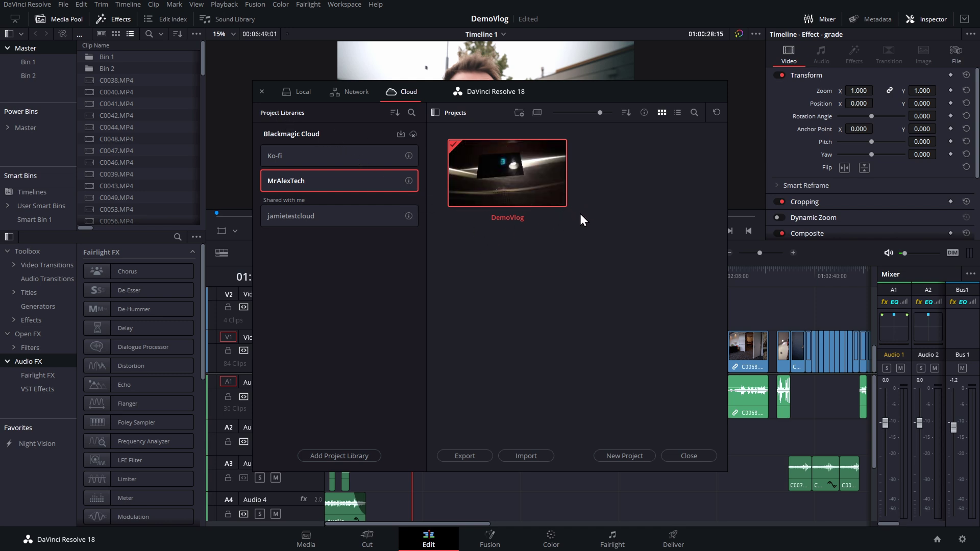
right_click(494, 167)
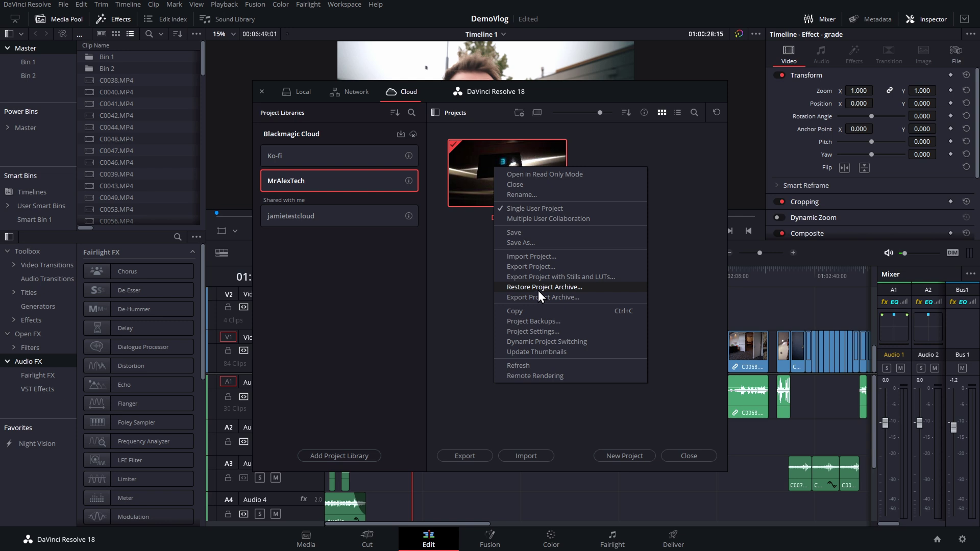
left_click(692, 238)
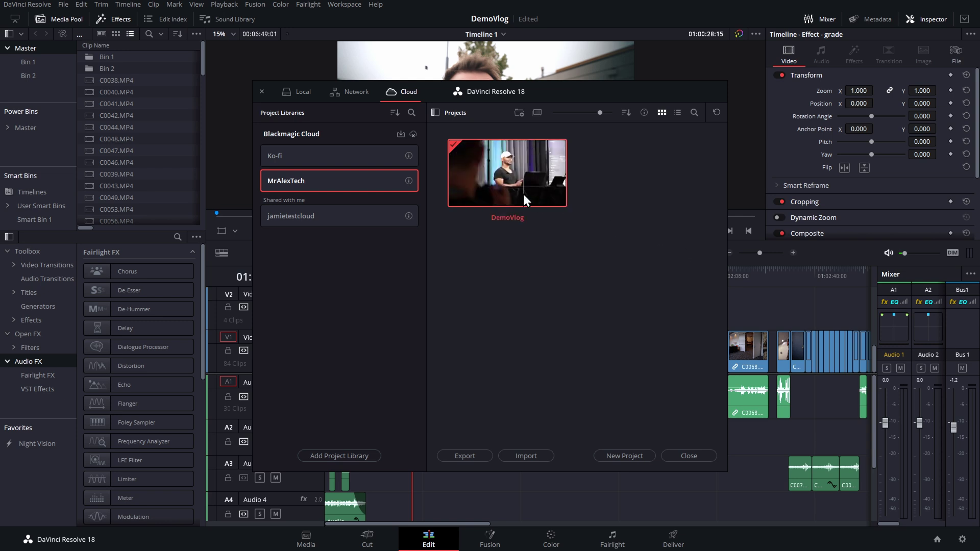
right_click(497, 170)
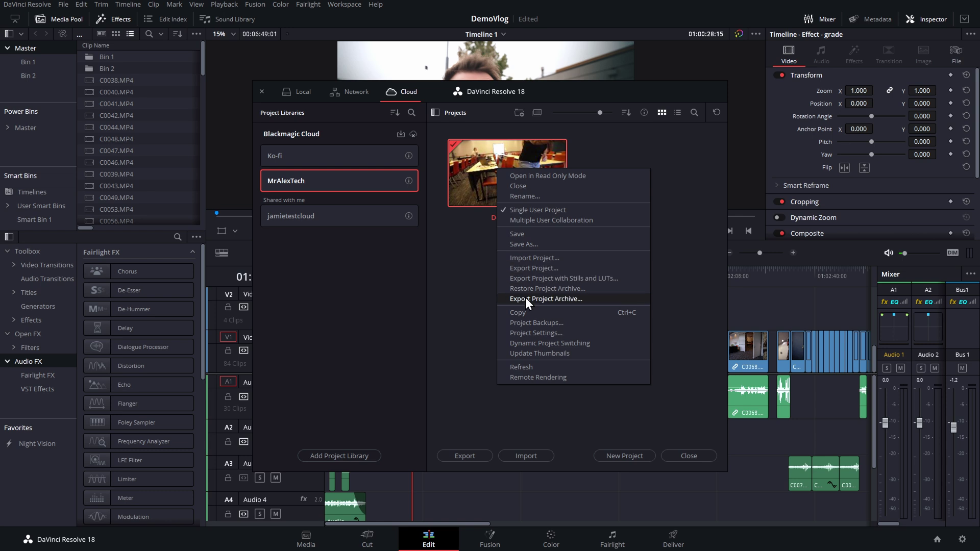
left_click(524, 311)
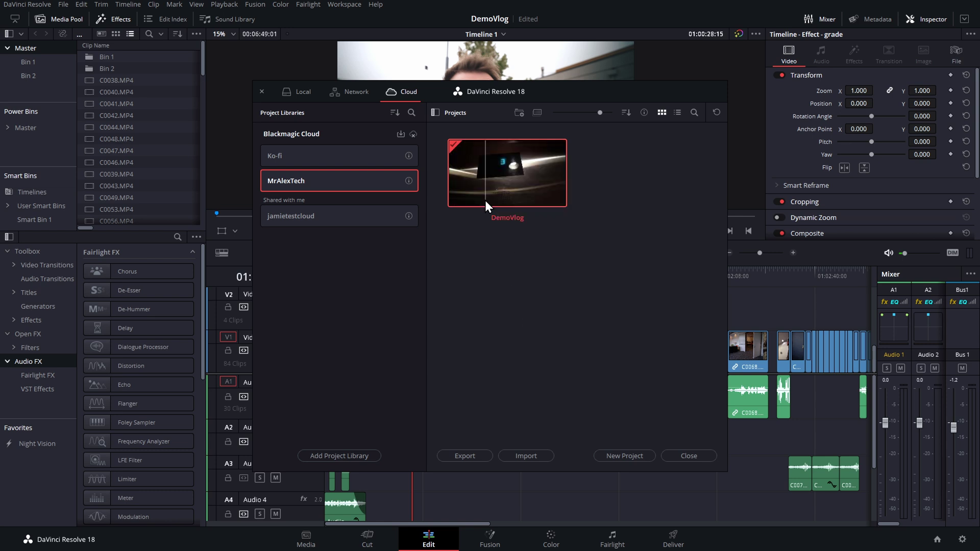
left_click(300, 92)
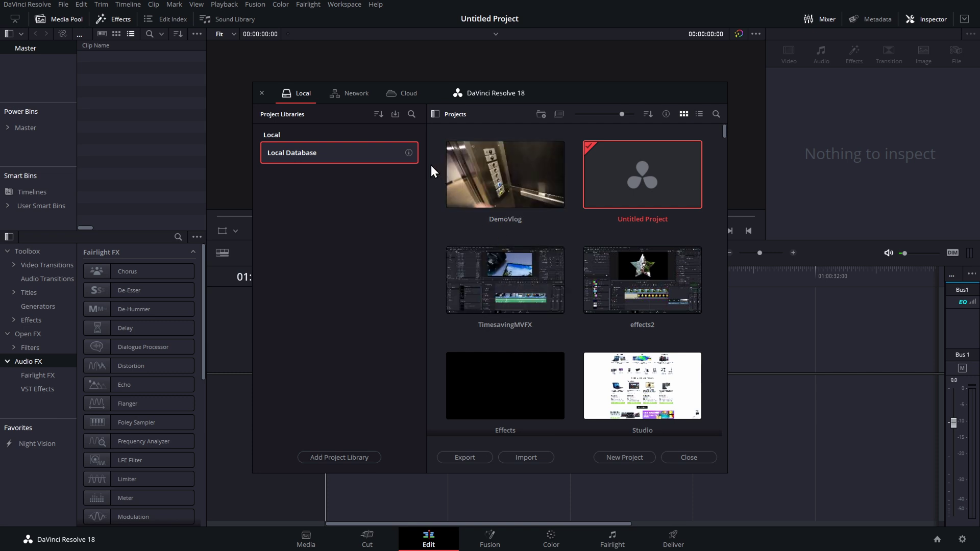
left_click(400, 93)
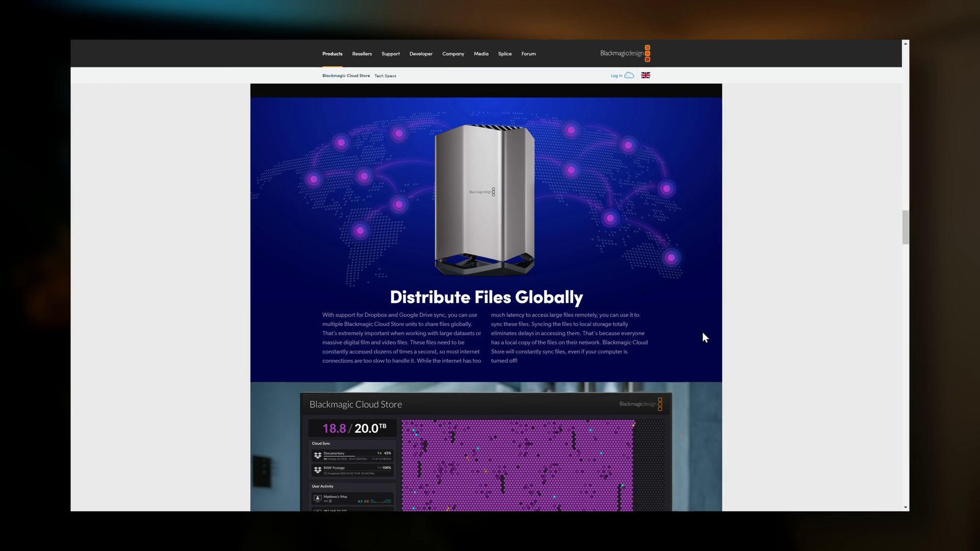
Scroll the Cloud Store page down to the product grid starting with the £385 Cloud Pod
scroll(701, 334, "down", 15)
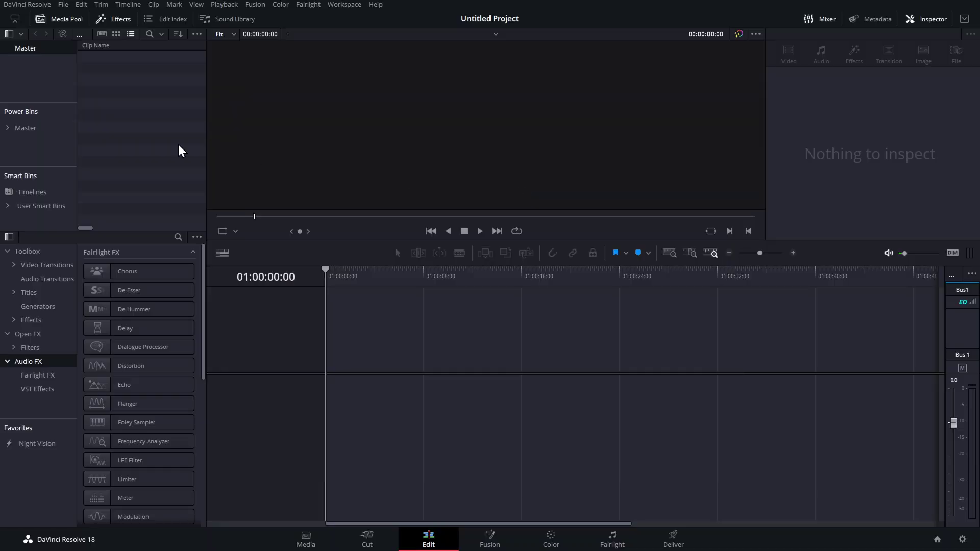
Import all seven DEMOFILES clips from the My Passport drive and place them on a timeline
right_click(180, 151)
left_click(198, 243)
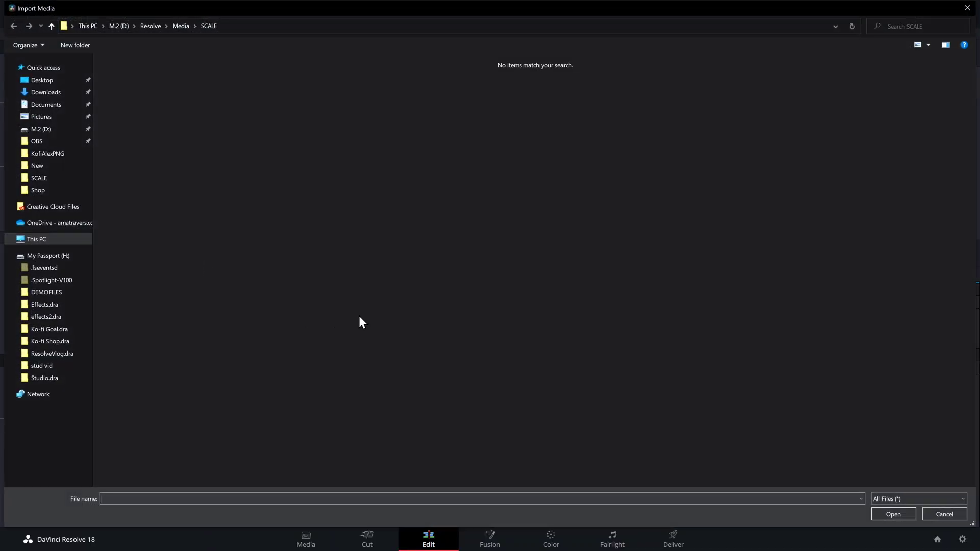
left_click(51, 257)
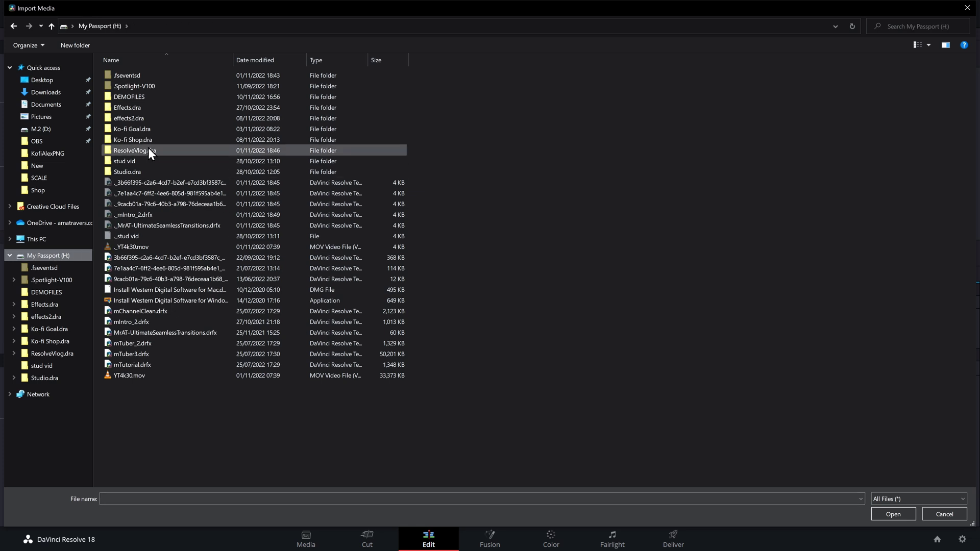
double_click(146, 97)
left_click_drag(663, 201, 136, 68)
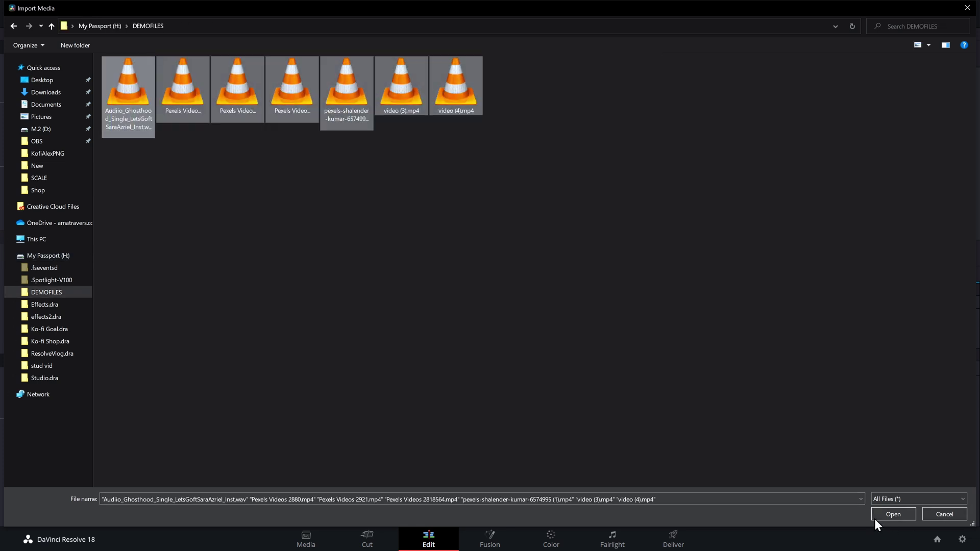
left_click(893, 515)
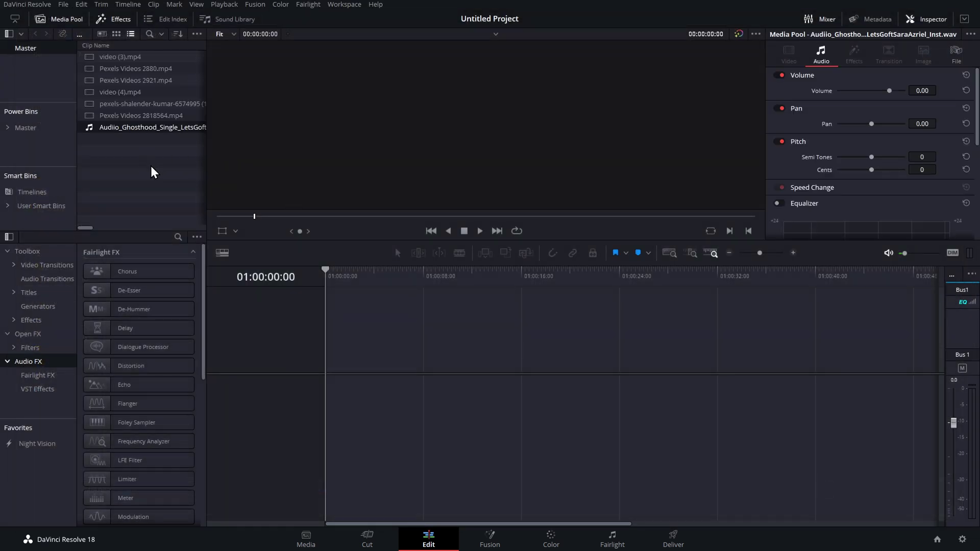
left_click(125, 59, "shift")
left_click_drag(125, 59, 332, 380)
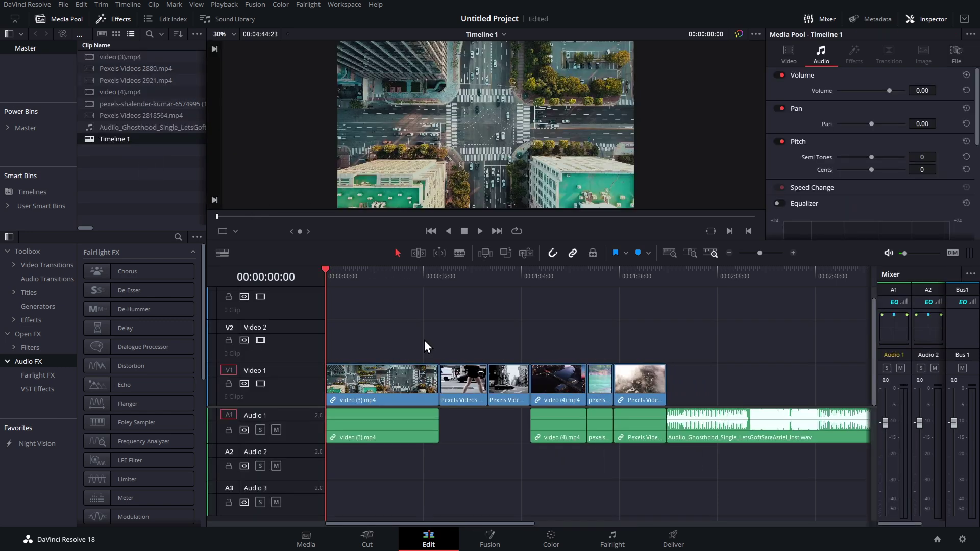
Save the project as Demo and quit DaVinci Resolve
key("ctrl+s")
type("Demo")
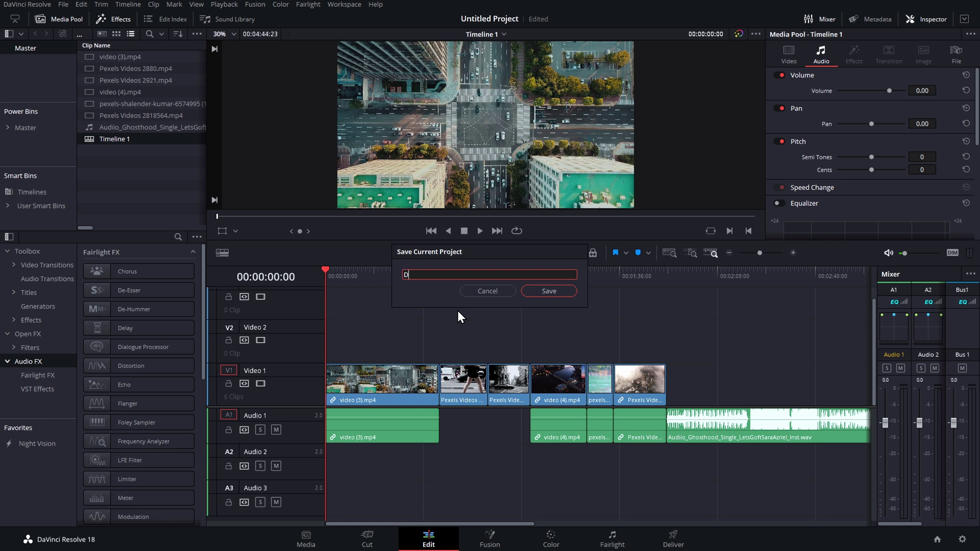
left_click(566, 292)
left_click(28, 5)
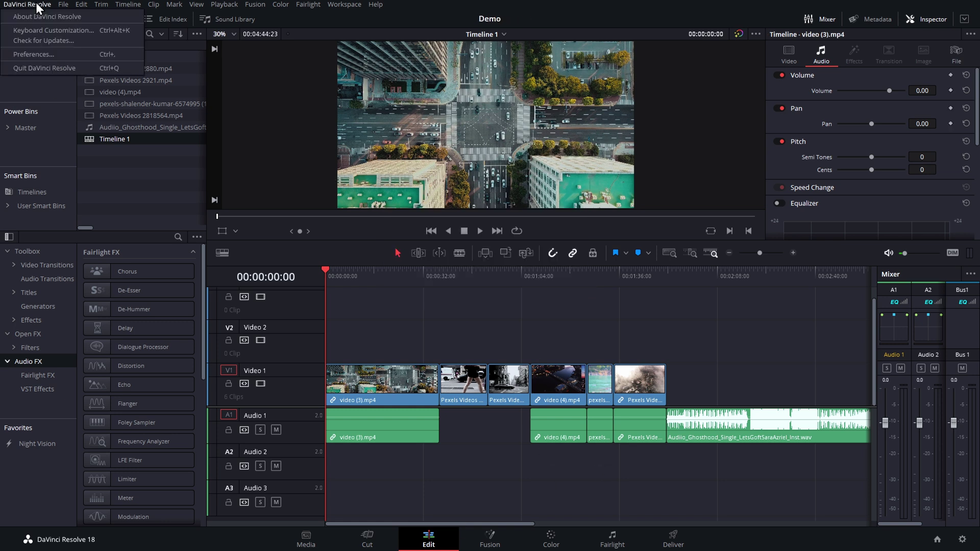
left_click(48, 69)
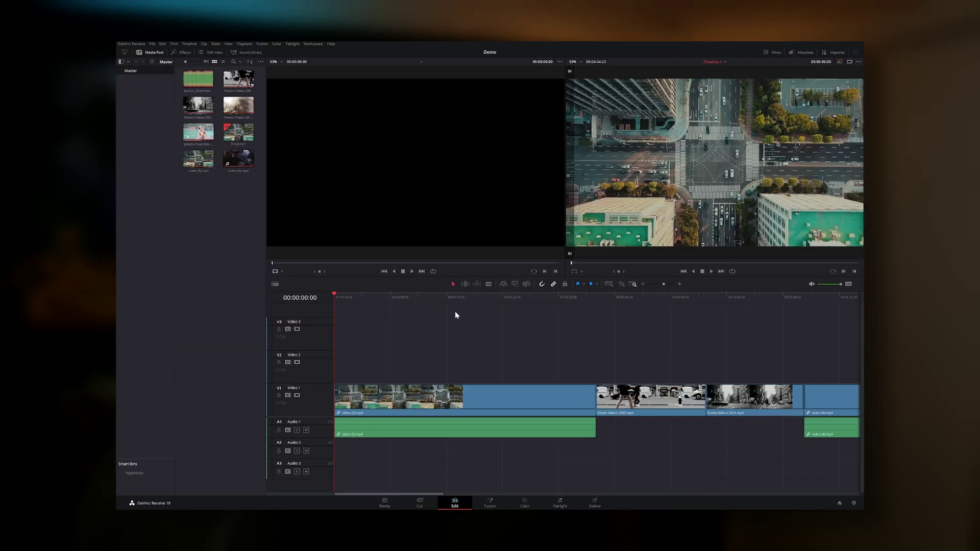
Preview the aerial clip, delete video (3).mp4 and Pexels Videos 2880.mp4 from Timeline 1, and save
left_click_drag(384, 299, 527, 323)
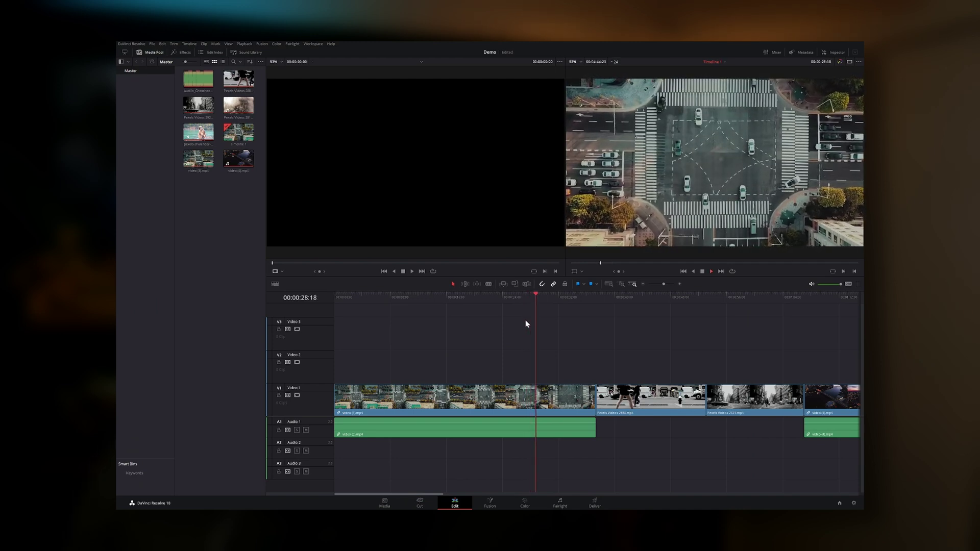
key("space")
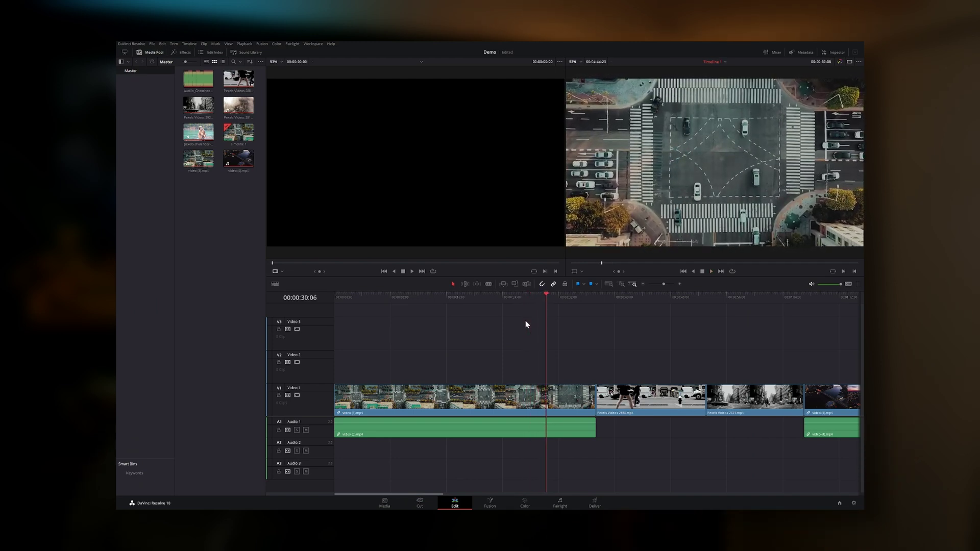
right_click(479, 399)
key("Escape")
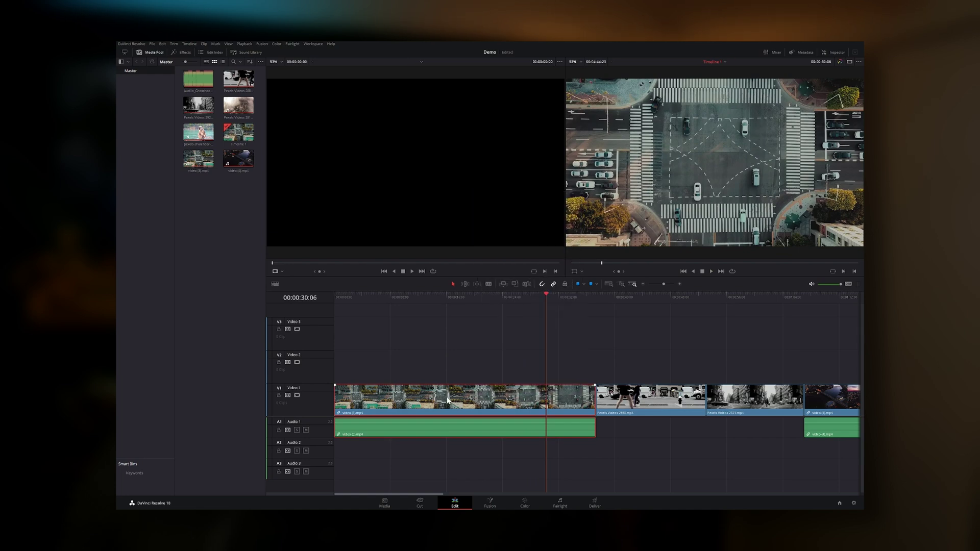
key("BackSpace")
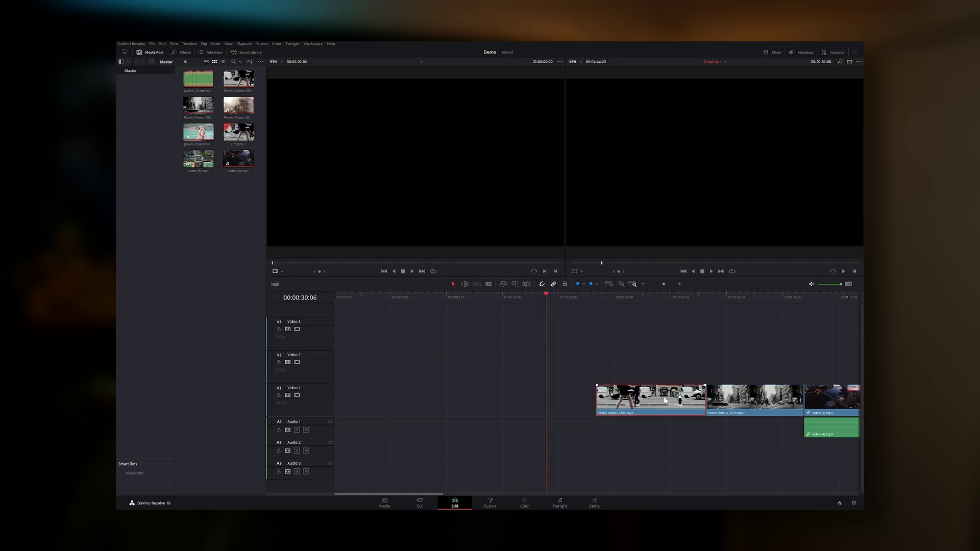
key("BackSpace")
key("ctrl+s")
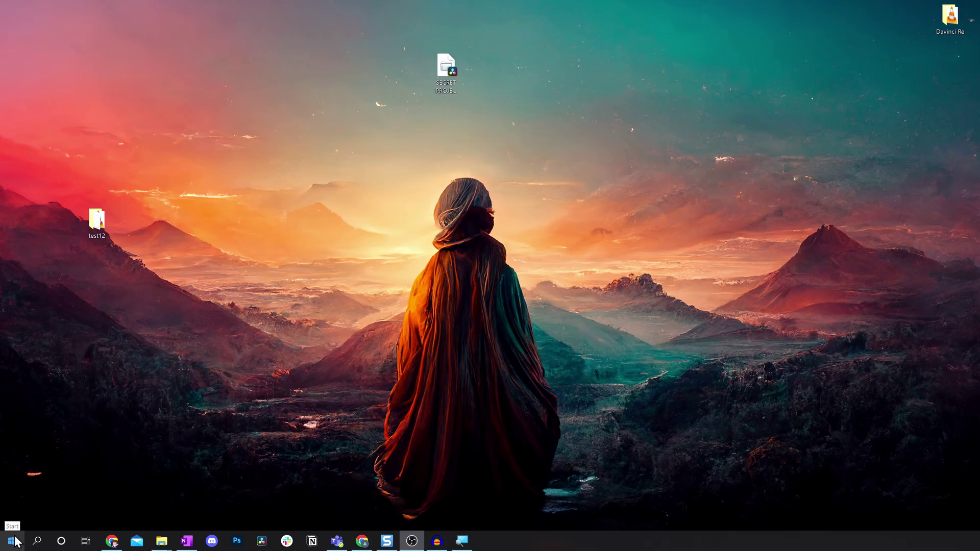
Launch Disk Management by searching 'disk man' from the Start menu
left_click(11, 541)
type("disk")
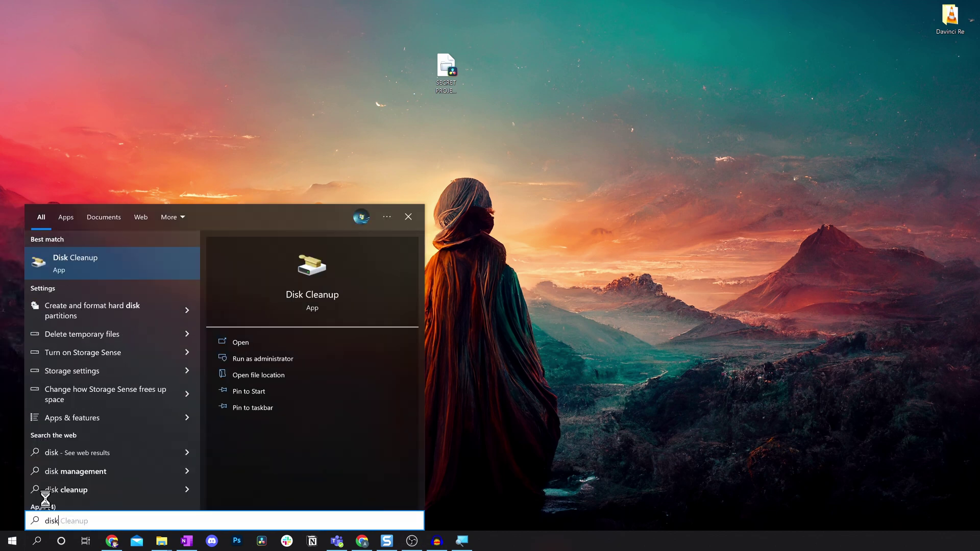
type(" man")
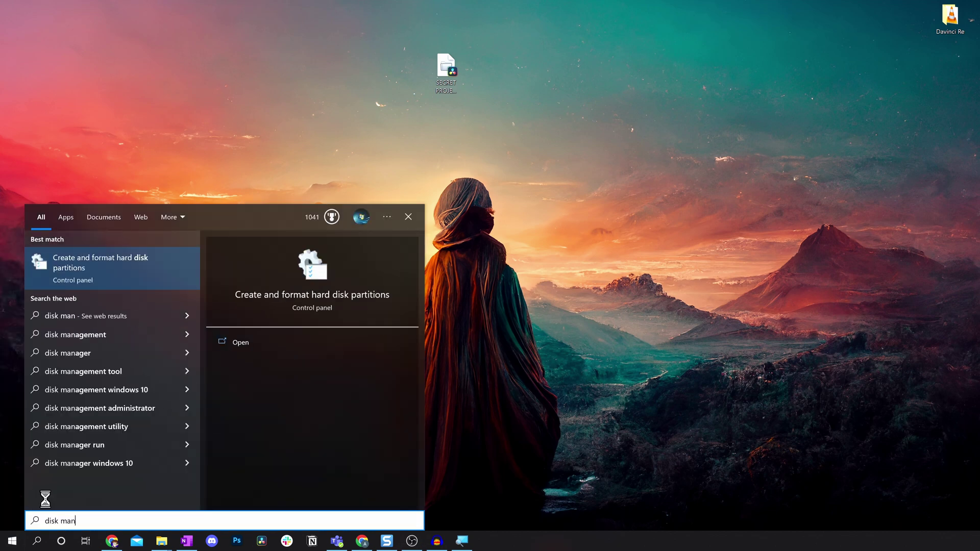
left_click(127, 271)
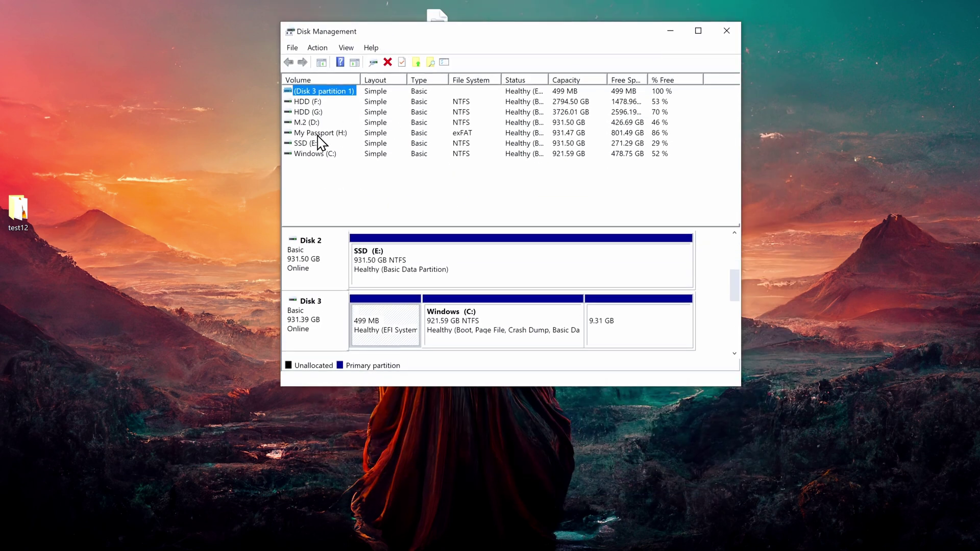
Open the drive letter change dialog for My Passport (H:), then cancel, keeping its letter unchanged
left_click(317, 134)
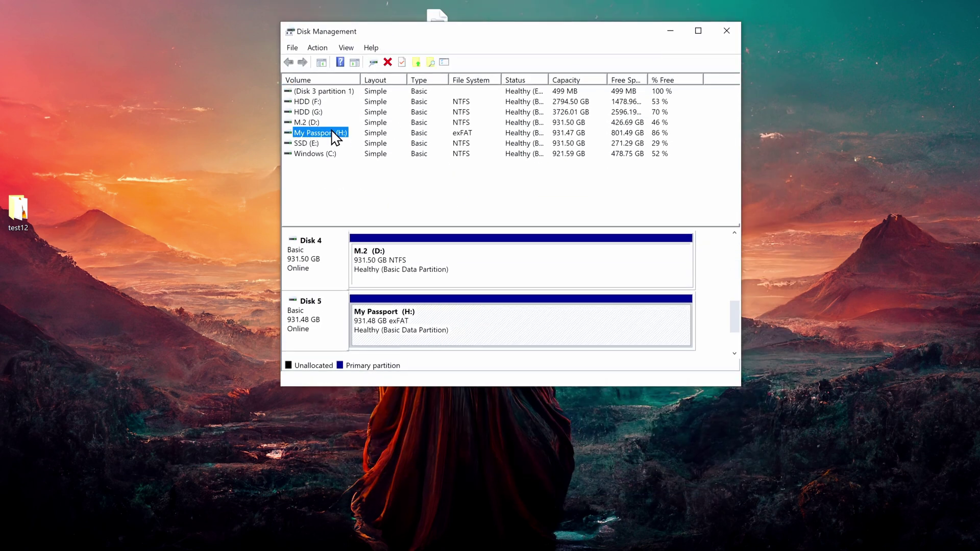
right_click(333, 138)
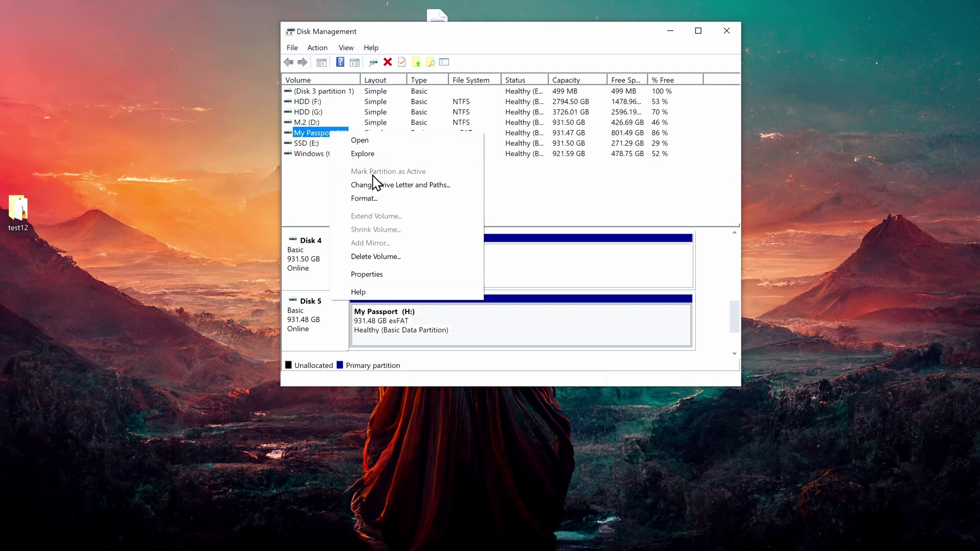
left_click(383, 186)
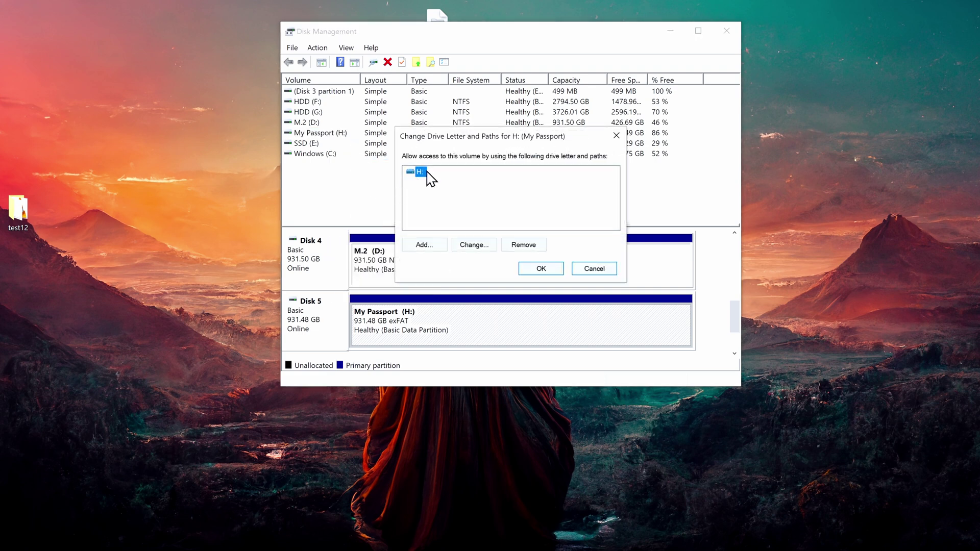
left_click(478, 251)
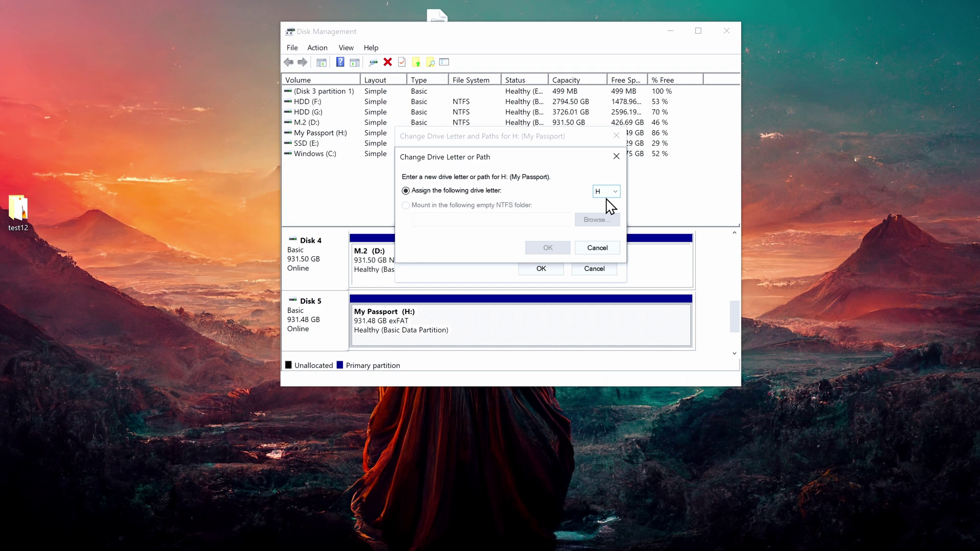
left_click(602, 250)
left_click(594, 268)
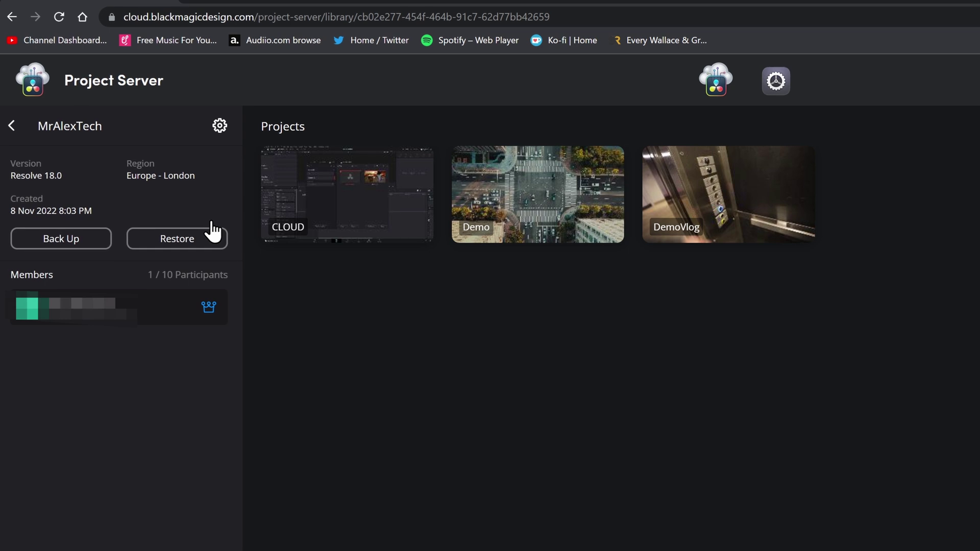
Back up the MrAlexTech cloud library and acknowledge the Creating Backup notice
left_click(55, 249)
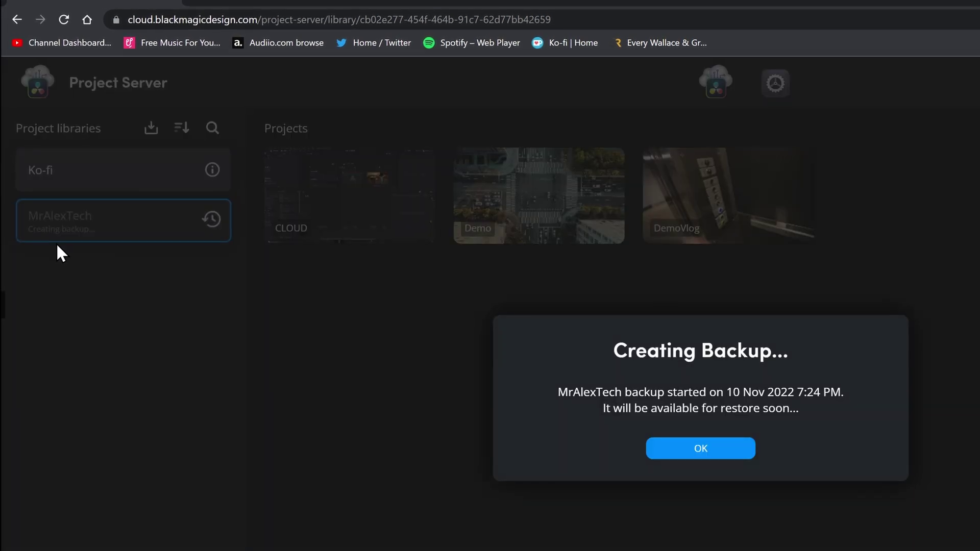
left_click(698, 448)
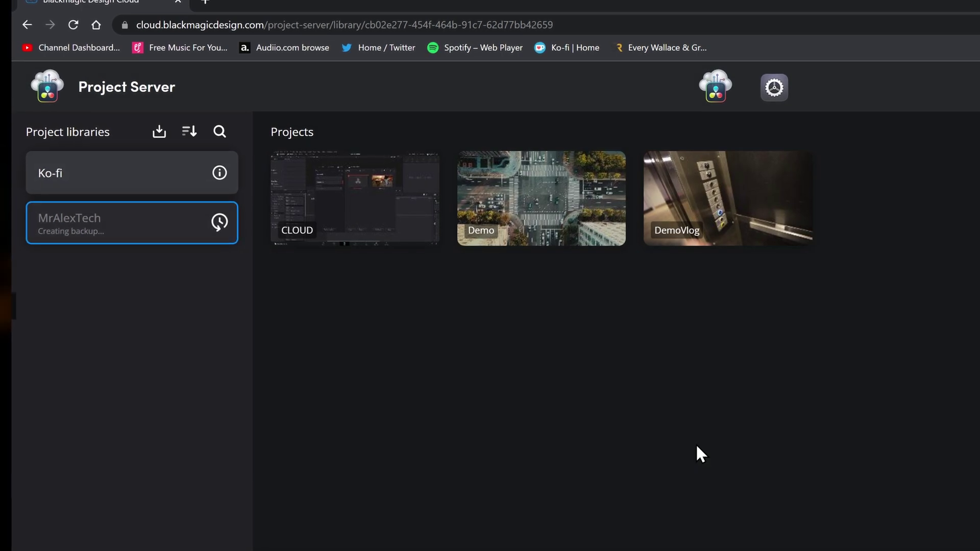